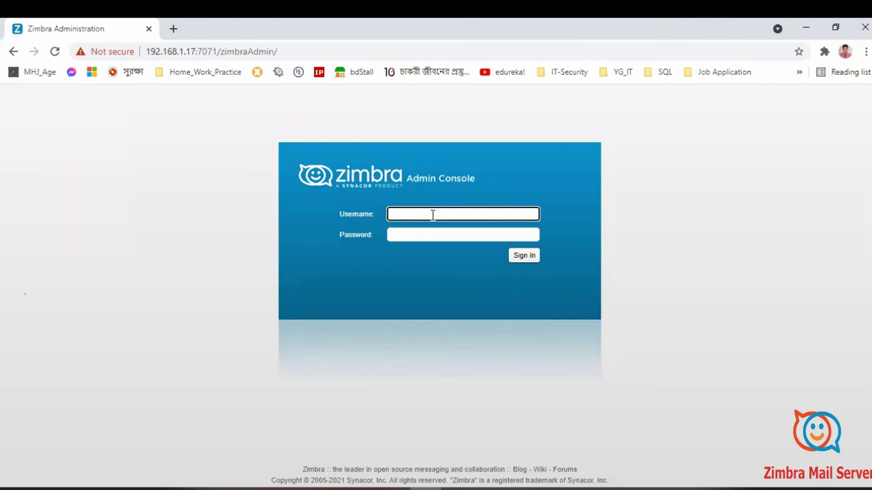
Step: Sign in to the console as administrator with the admin password
text(administrator)
key(Tab)
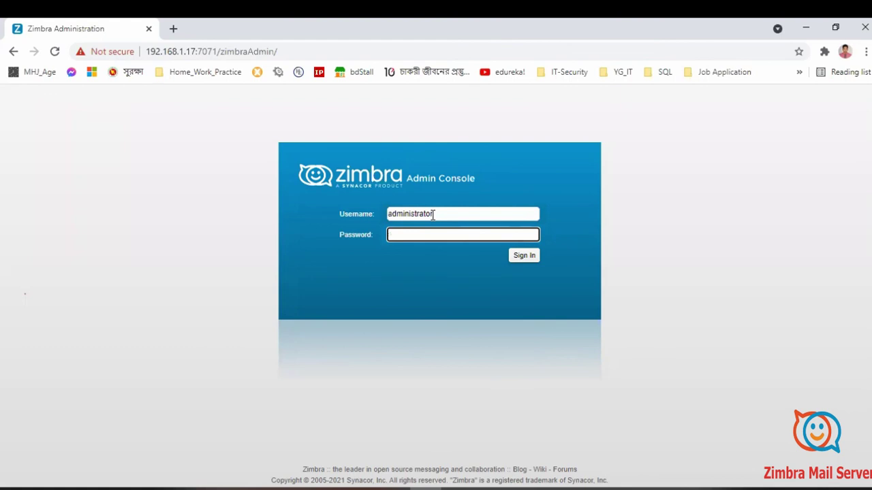
text(a*******)
key(Return)
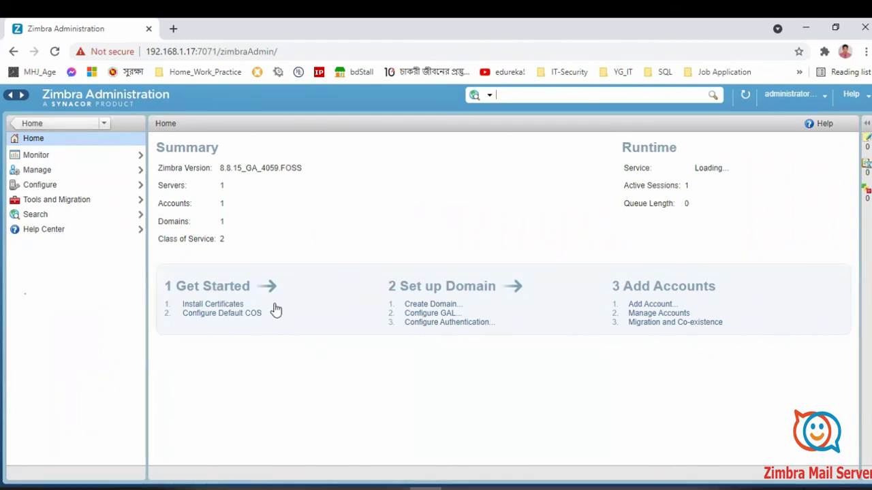
Step: Show the Manage › Accounts list and bring up its gear actions menu
click(36, 172)
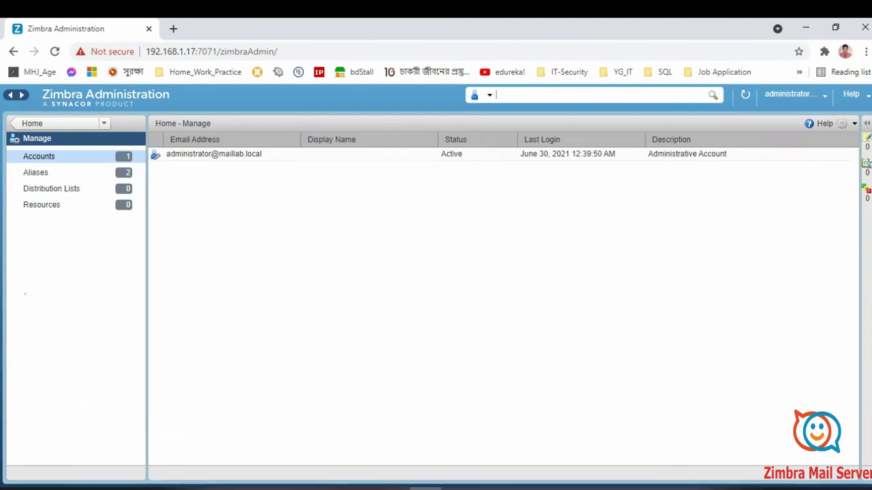
click(867, 123)
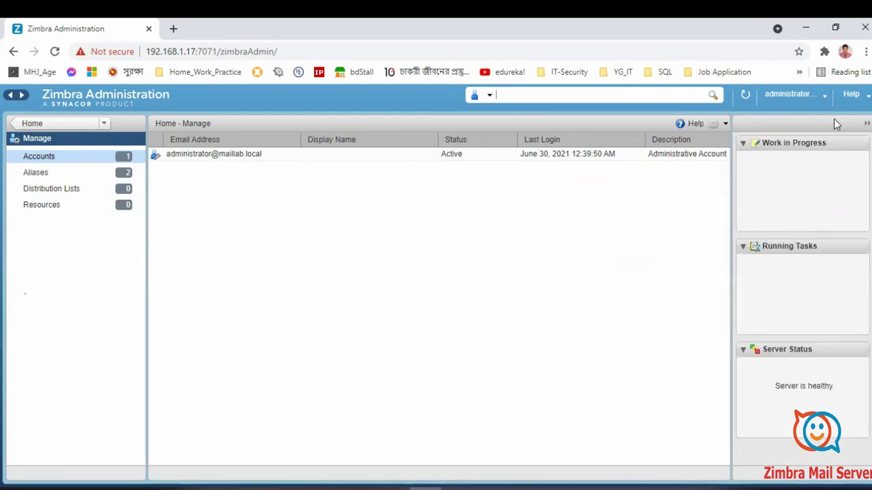
click(866, 124)
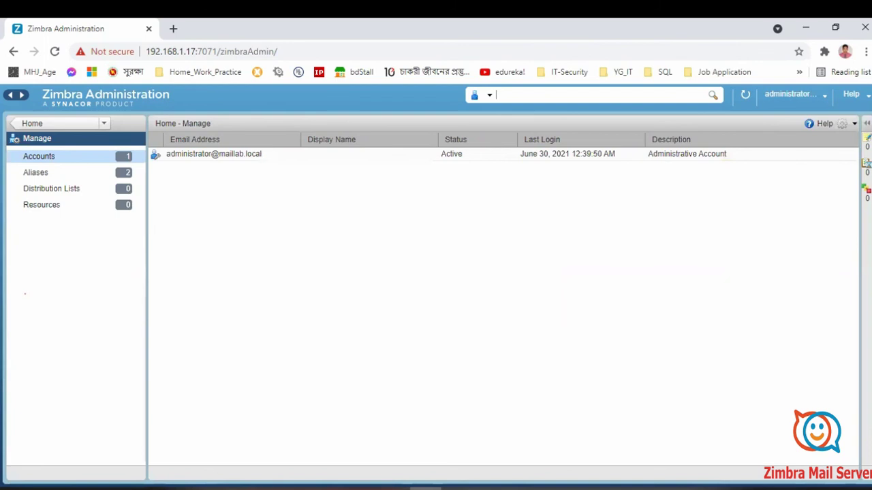
click(854, 123)
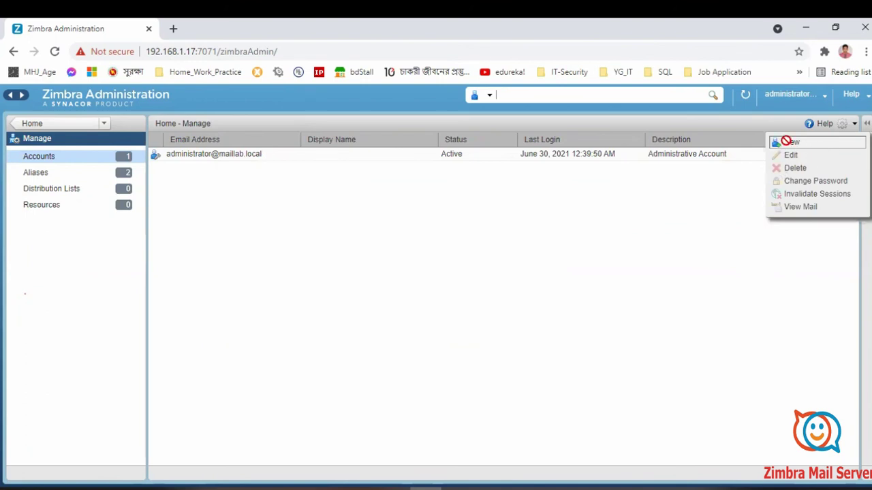
Step: Start a new account named mehedi and fill in its last name
click(785, 142)
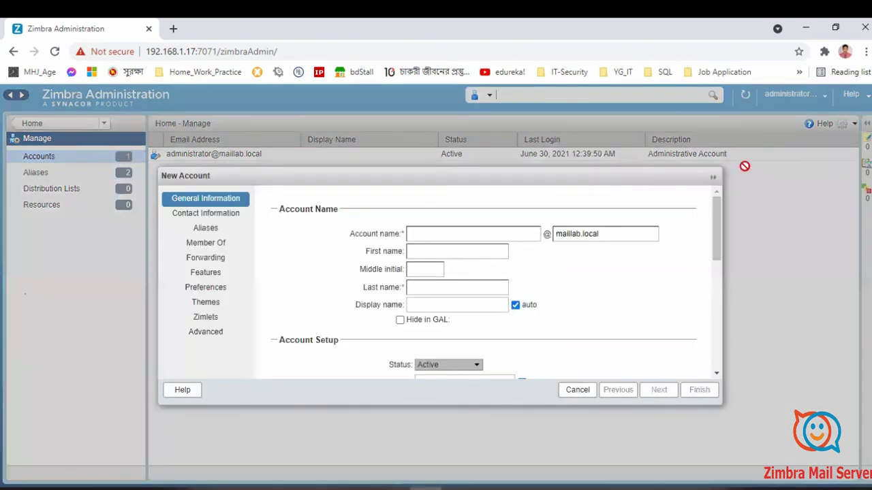
click(452, 233)
text(mehedi)
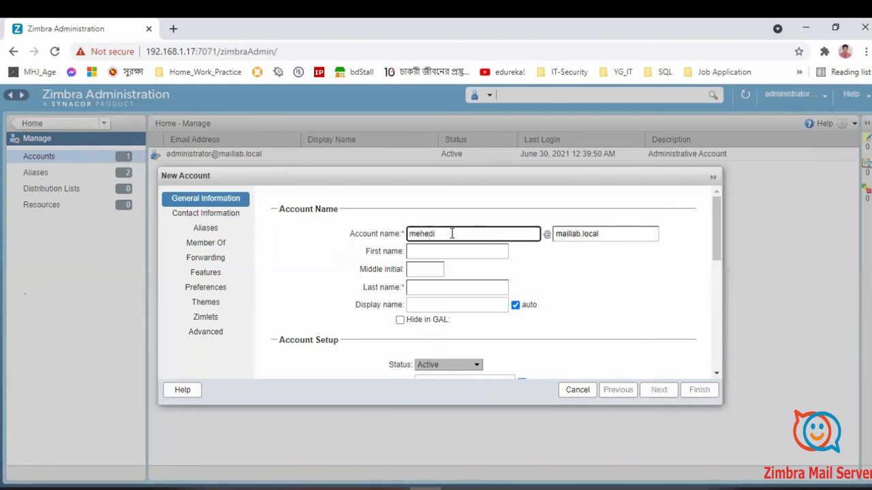
key(Tab)
key(Tab)
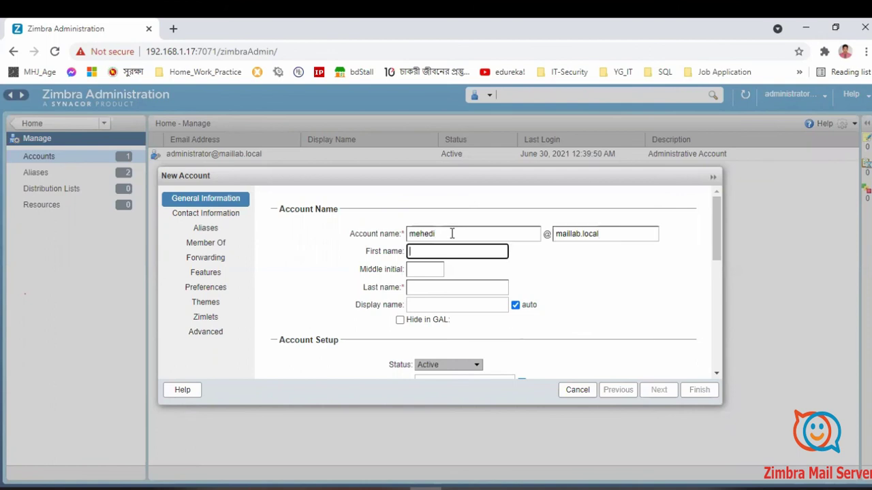
scroll(451, 234, down, 4)
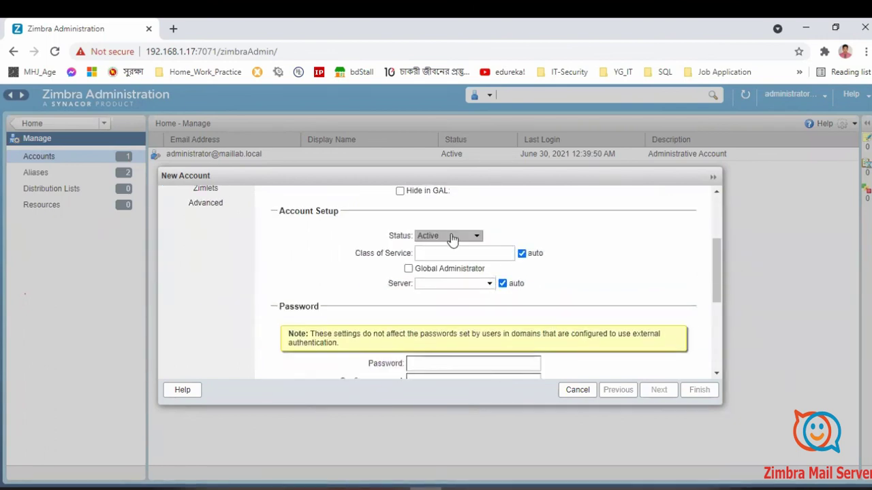
scroll(452, 239, up, 4)
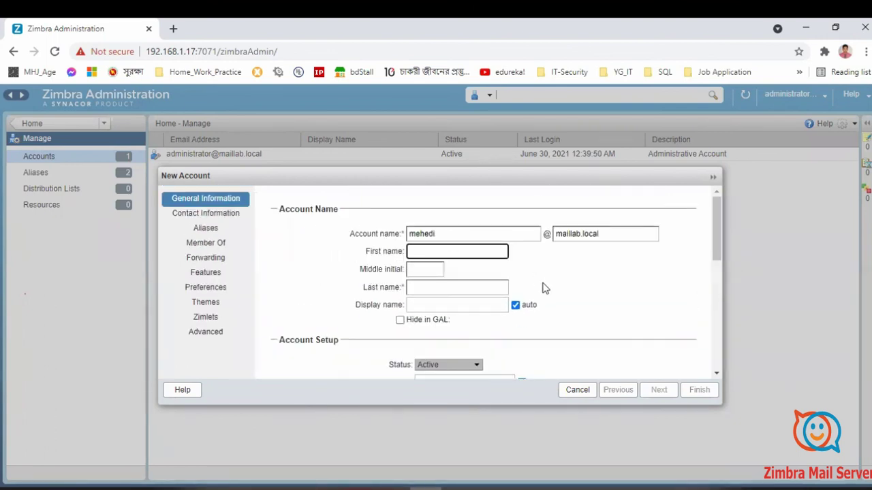
key(Tab)
key(Tab)
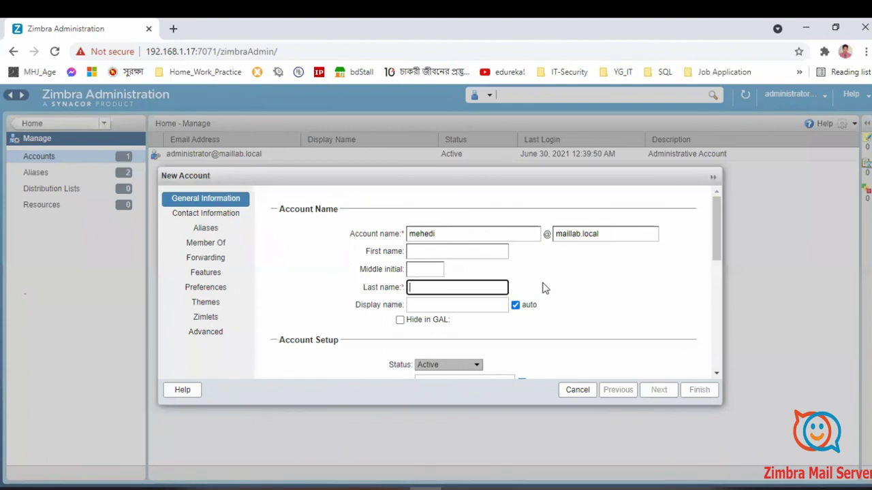
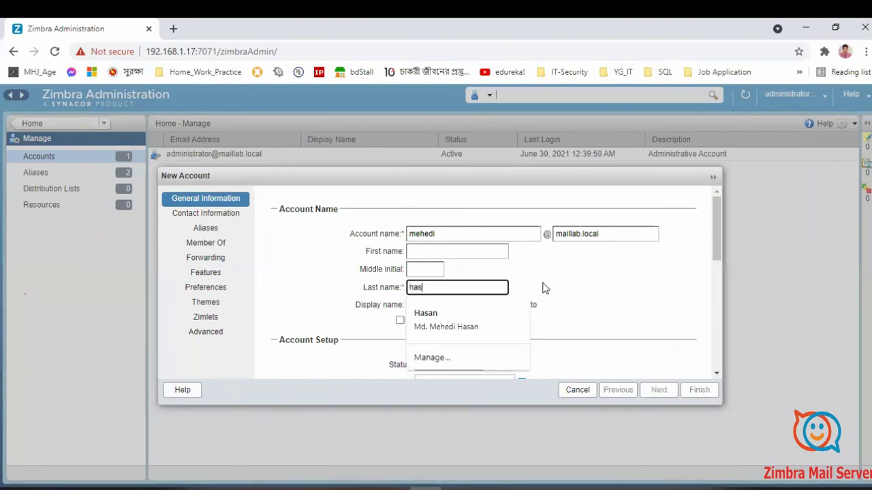
click(498, 338)
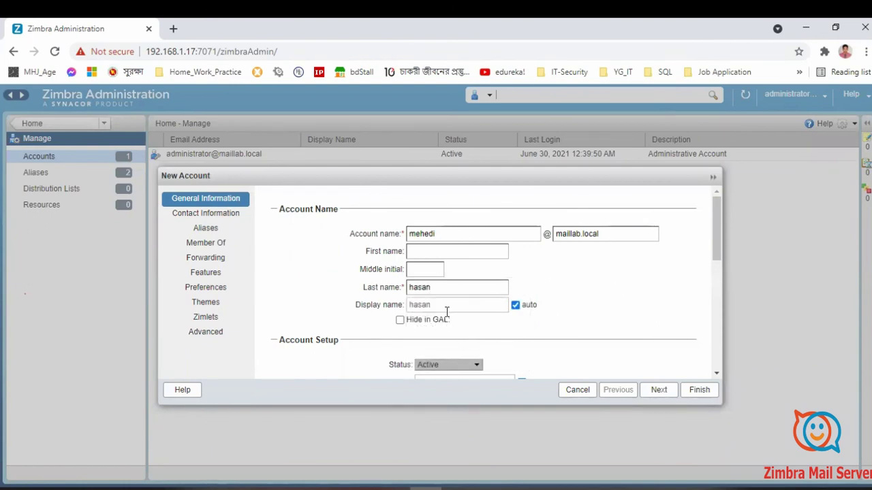
Step: Set and confirm a three-character password, then try to finish the account
scroll(447, 312, down, 1)
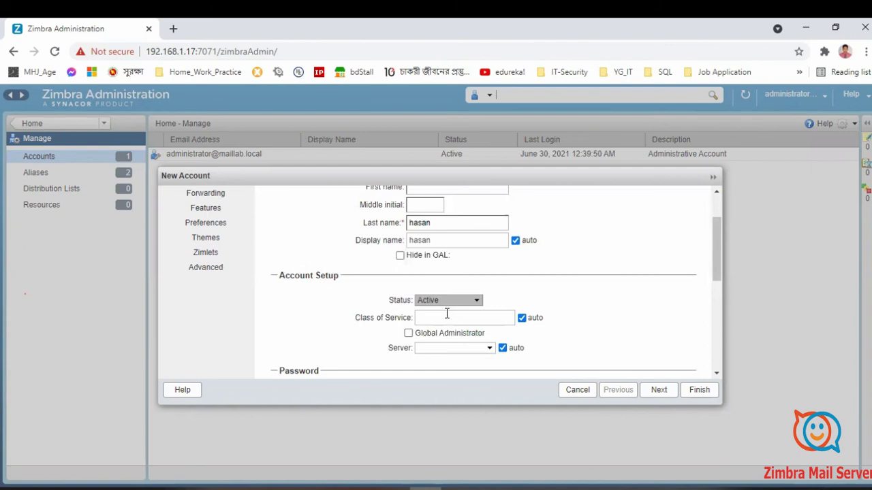
scroll(446, 316, down, 2)
click(440, 299)
text(123)
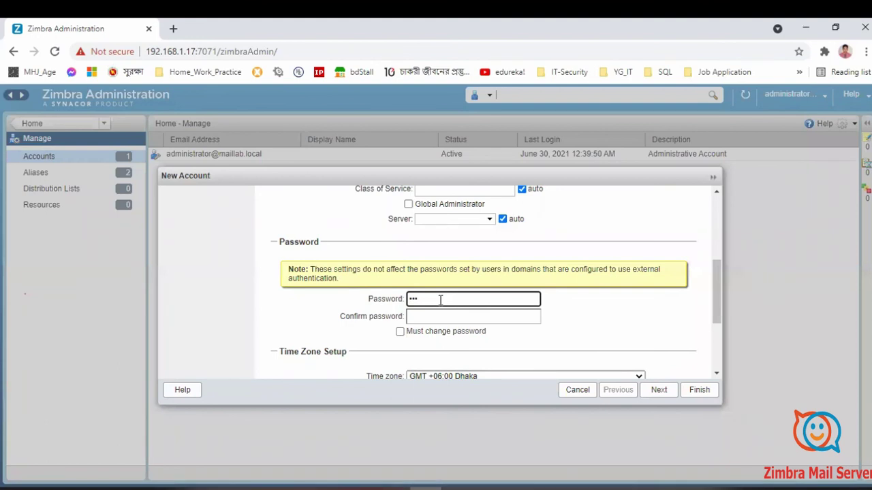
key(BackSpace)
key(BackSpace)
key(BackSpace)
text(123)
key(Tab)
text(123)
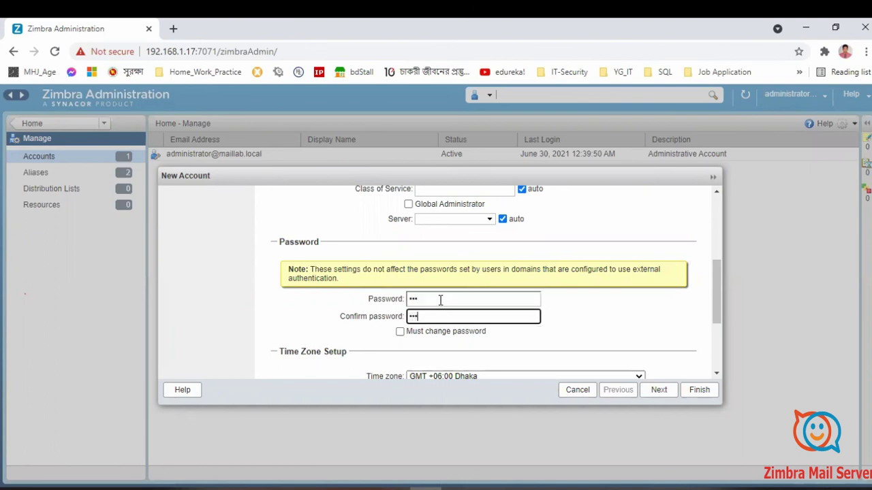
scroll(440, 301, down, 3)
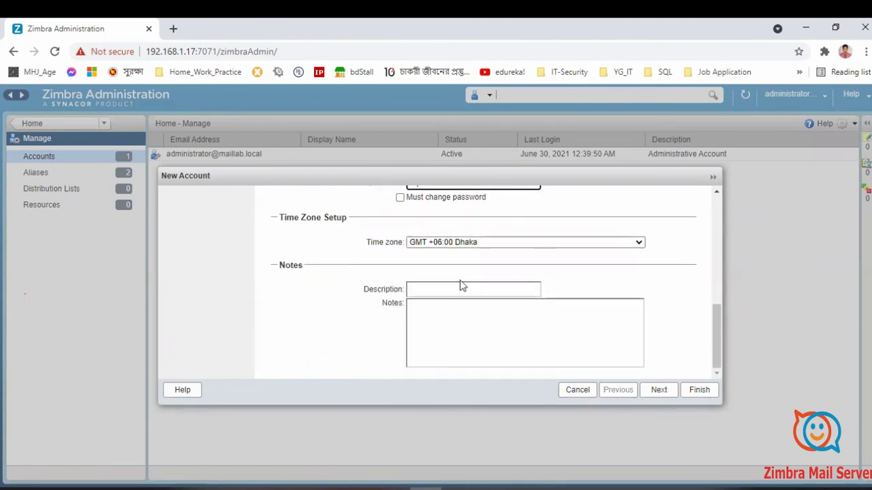
click(659, 390)
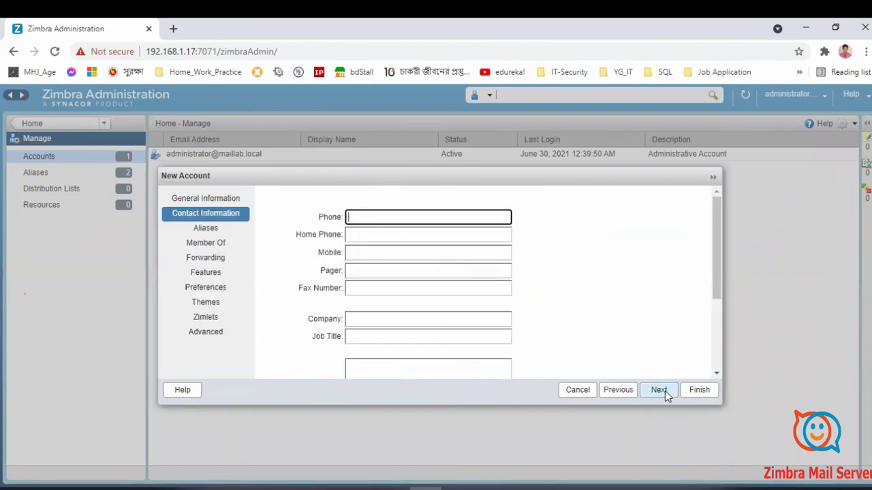
click(698, 390)
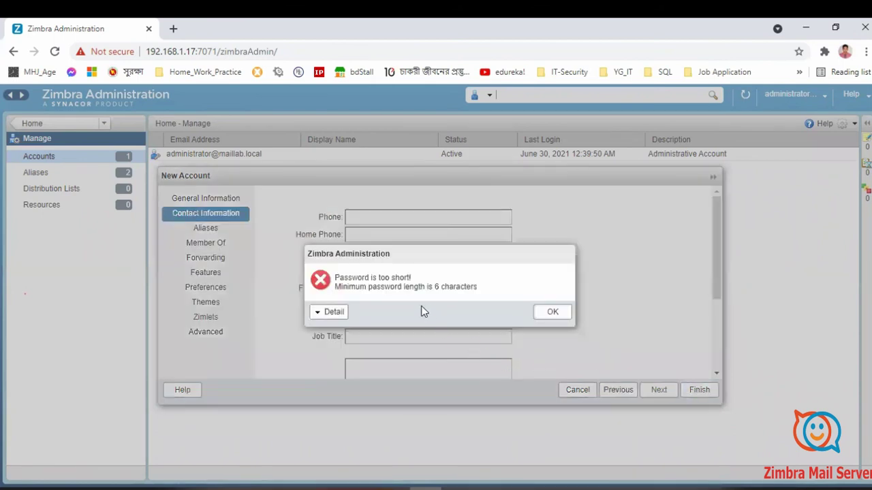
Step: Dismiss the error and change both password fields to a six-character password, then finish
click(553, 313)
click(620, 391)
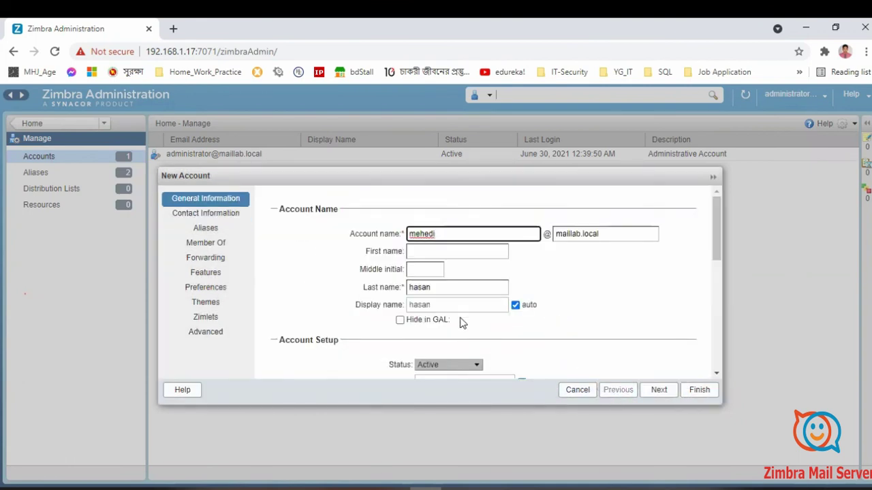
scroll(461, 317, down, 8)
scroll(441, 258, up, 3)
click(437, 300)
text(456)
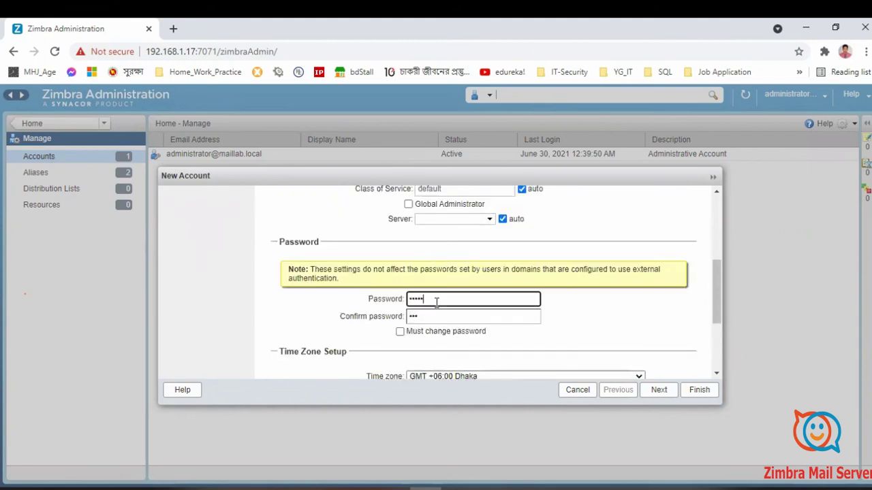
click(441, 317)
text(123456)
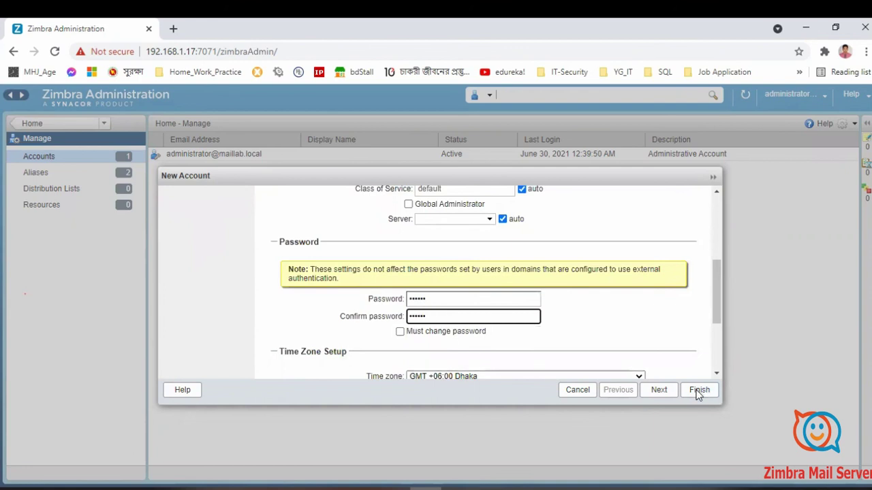
click(699, 392)
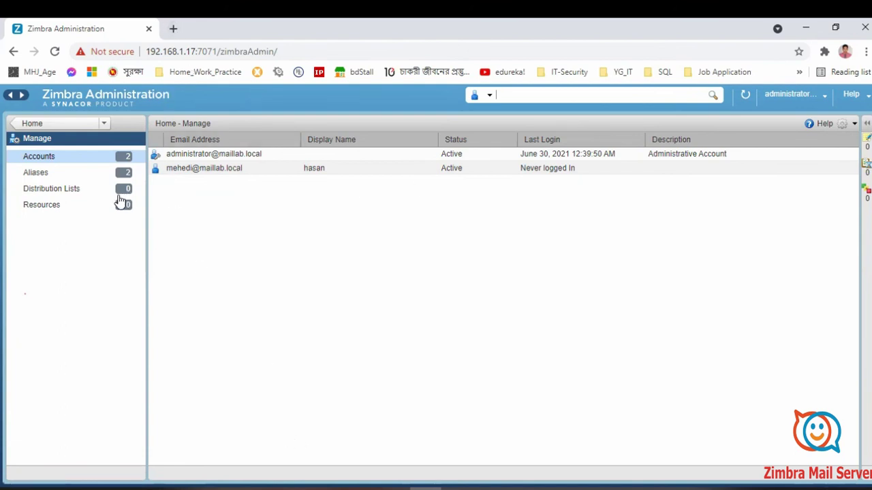
Step: Start a second new account named lab1 and fill in its last name
click(856, 124)
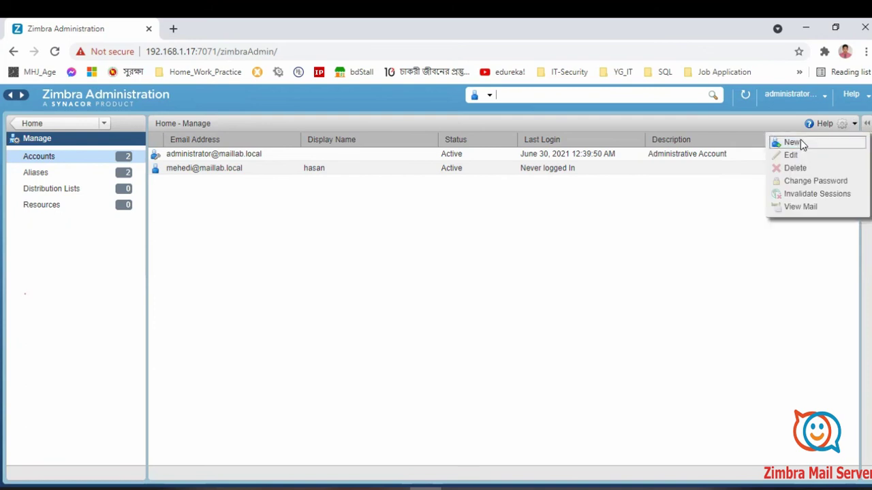
click(801, 139)
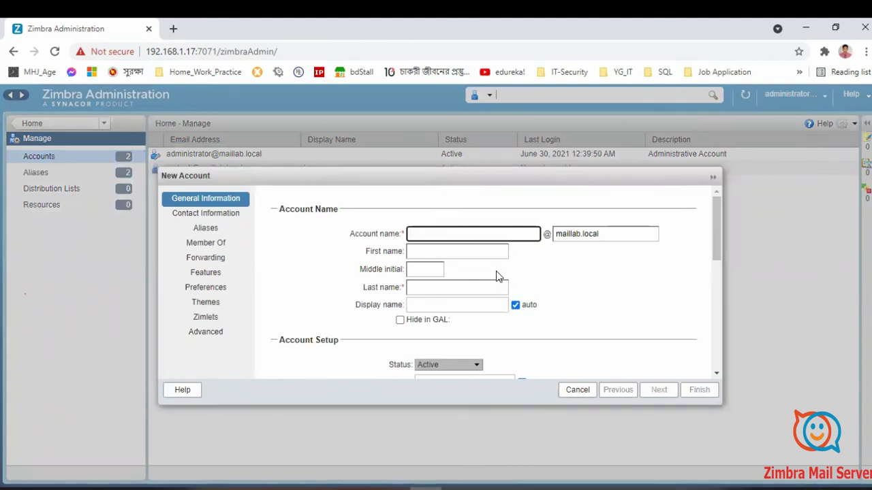
text(lab1)
scroll(458, 308, down, 5)
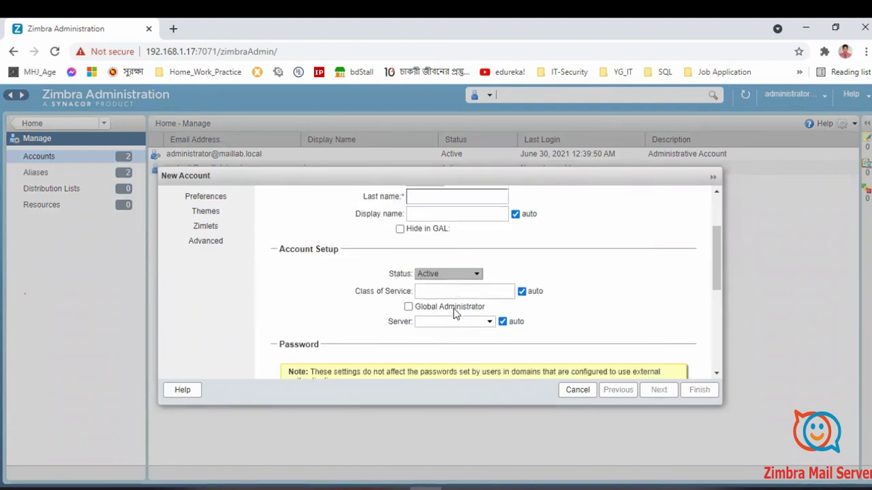
scroll(450, 315, up, 5)
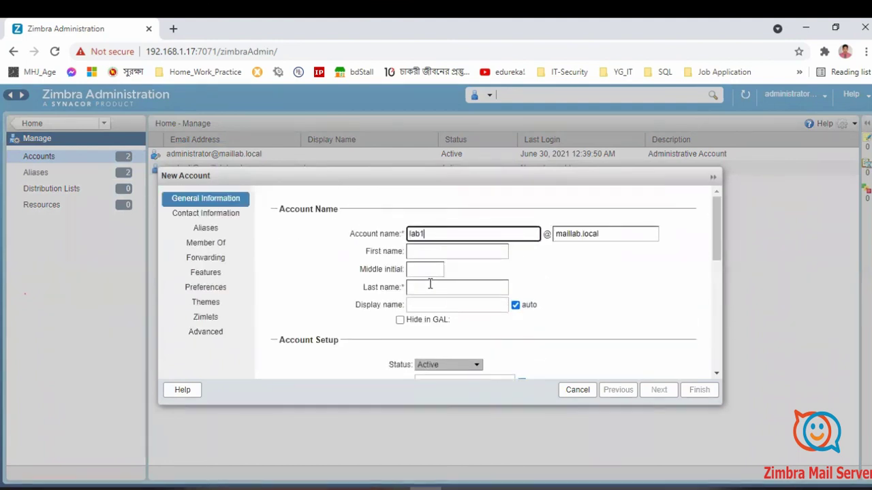
click(429, 287)
text(sbi)
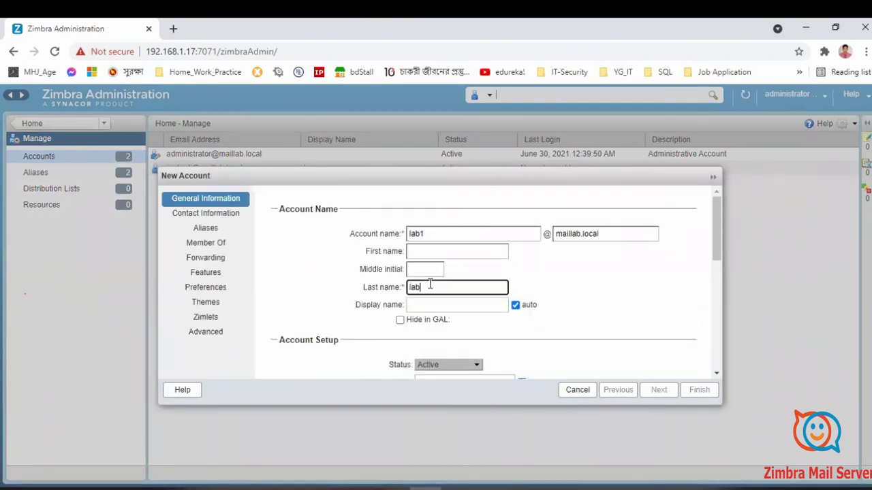
Step: Set and confirm a six-character password and finish creating the account
scroll(438, 299, down, 5)
click(453, 234)
text(123456)
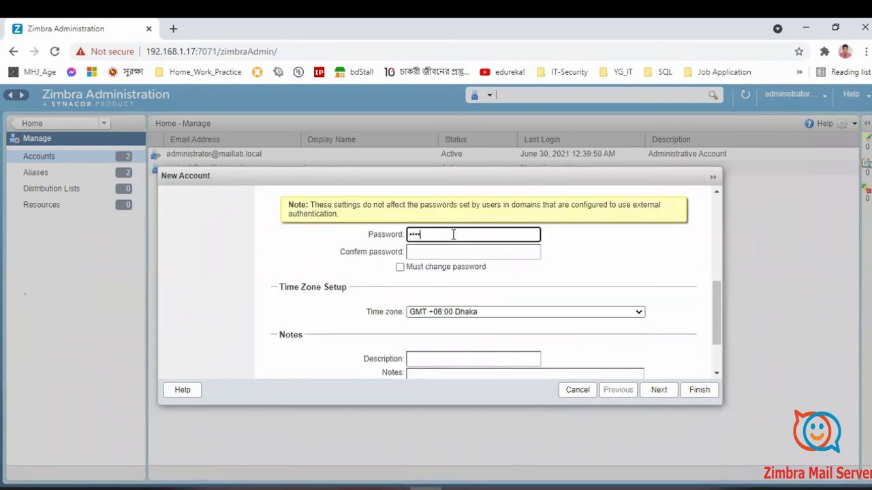
click(450, 251)
text(12345)
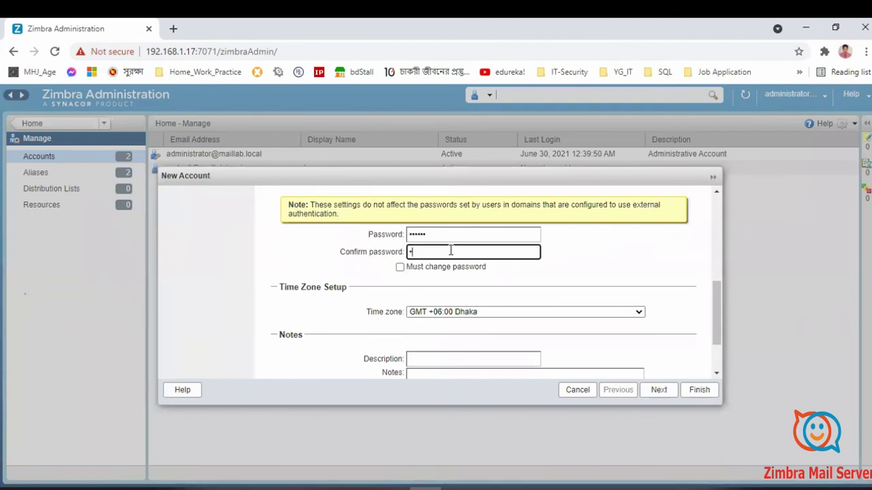
text(6)
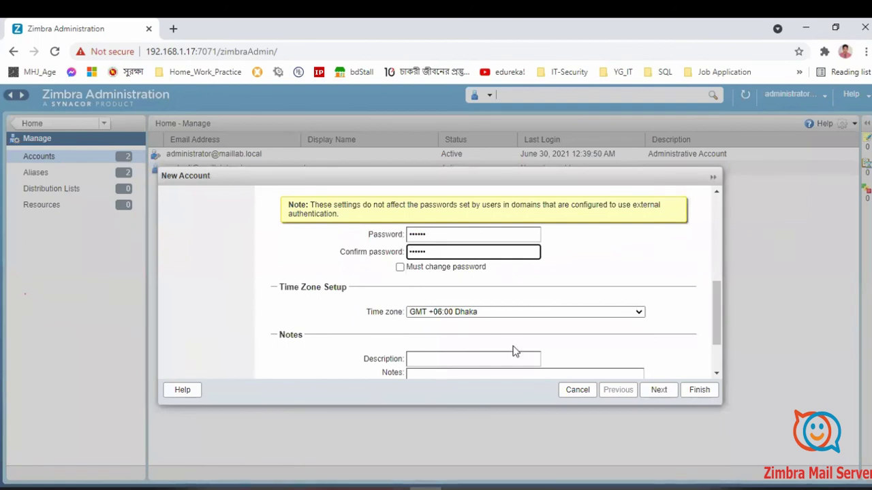
scroll(513, 352, down, 2)
click(698, 392)
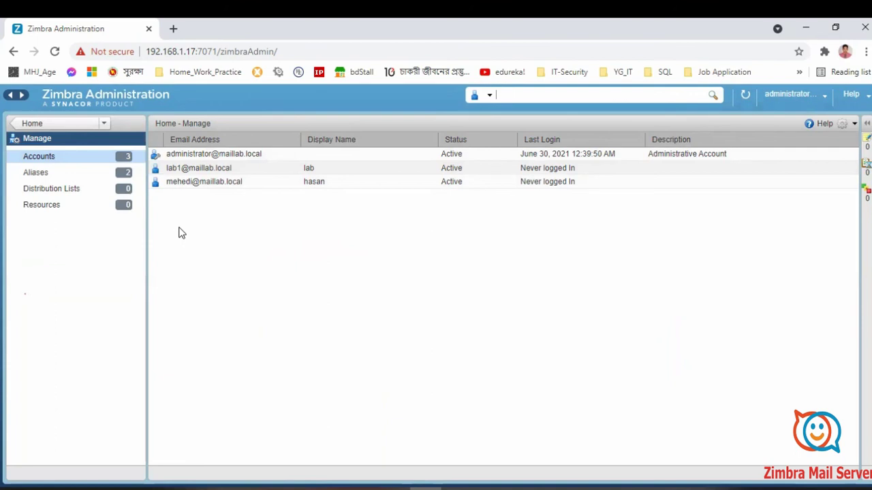
Step: Open the other user account's mailbox in webmail via View Mail
right_click(192, 185)
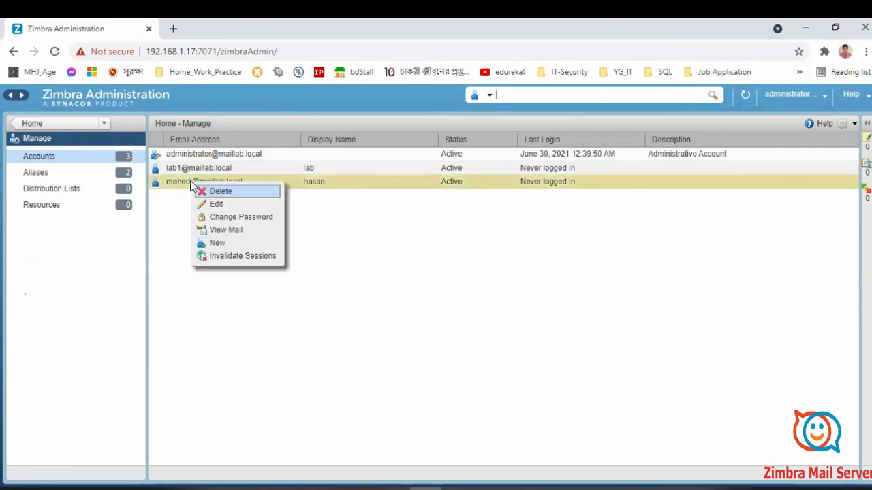
click(236, 233)
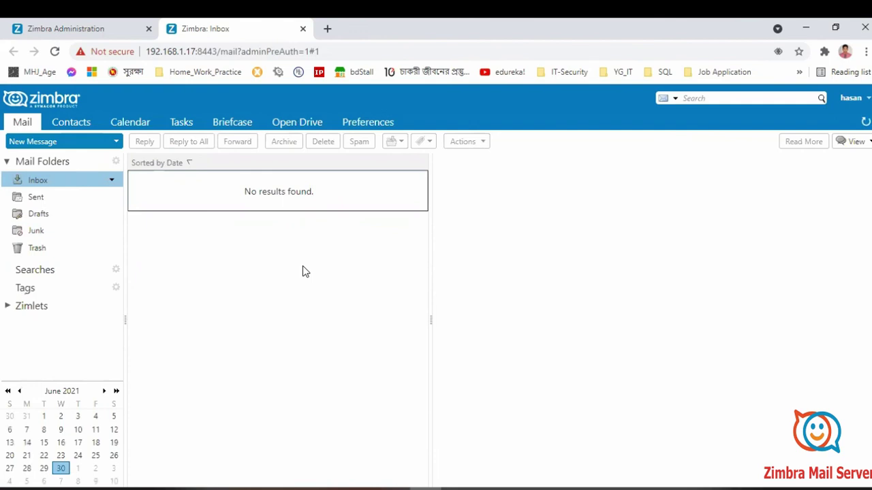
Step: Compose a new message to lab, Cc administrator, with subject 'test'
click(33, 141)
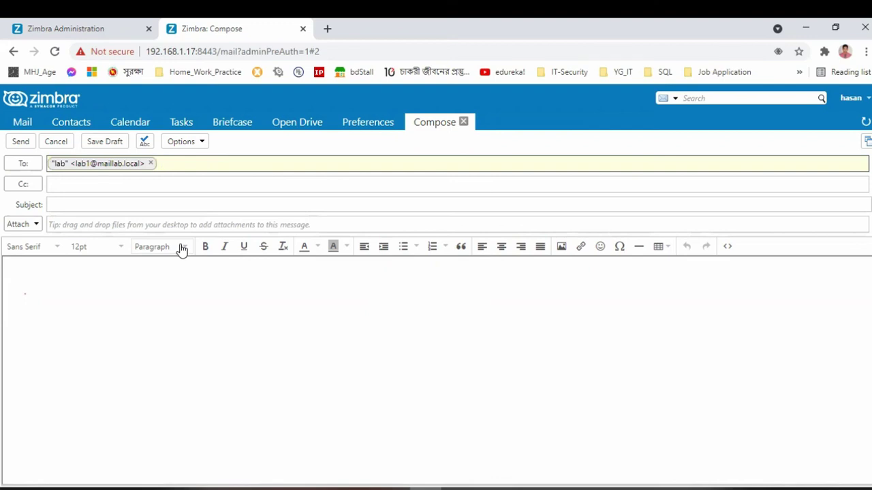
key(Tab)
text(admin)
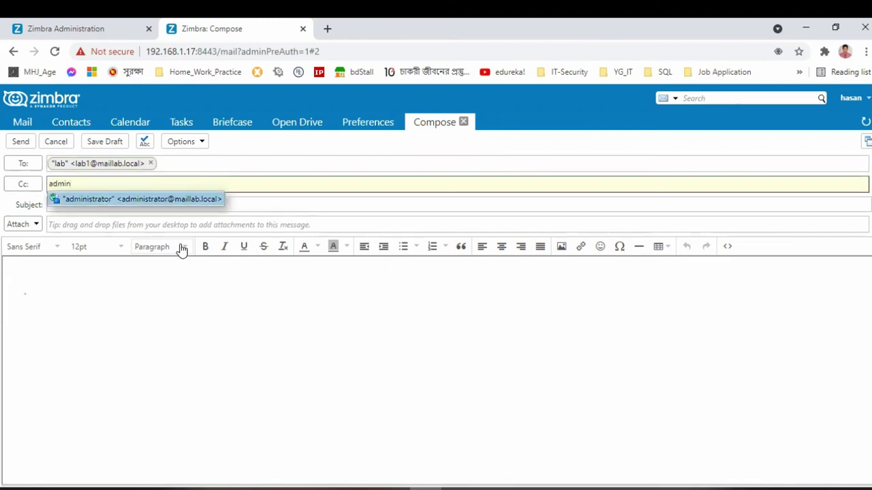
key(Return)
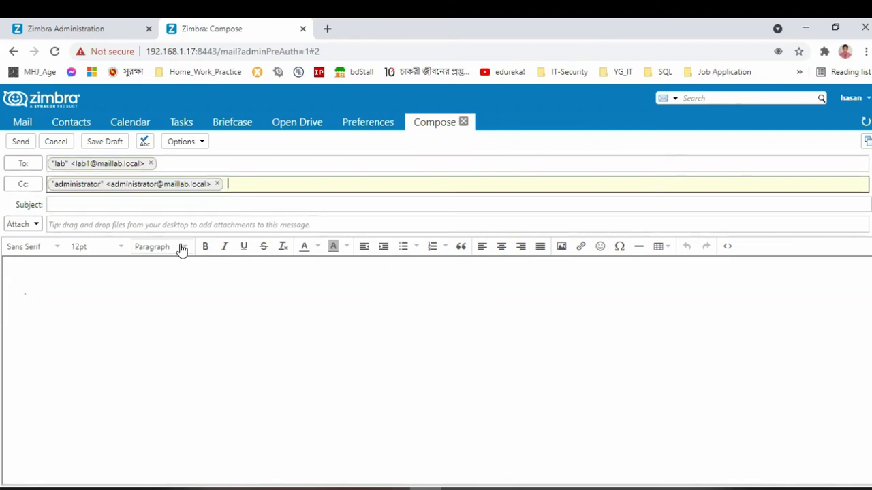
key(Tab)
text(test)
key(Tab)
key(Tab)
key(Tab)
Step: Write the body 'This is our first e-mail server. Thanks.' and send it
text(Th)
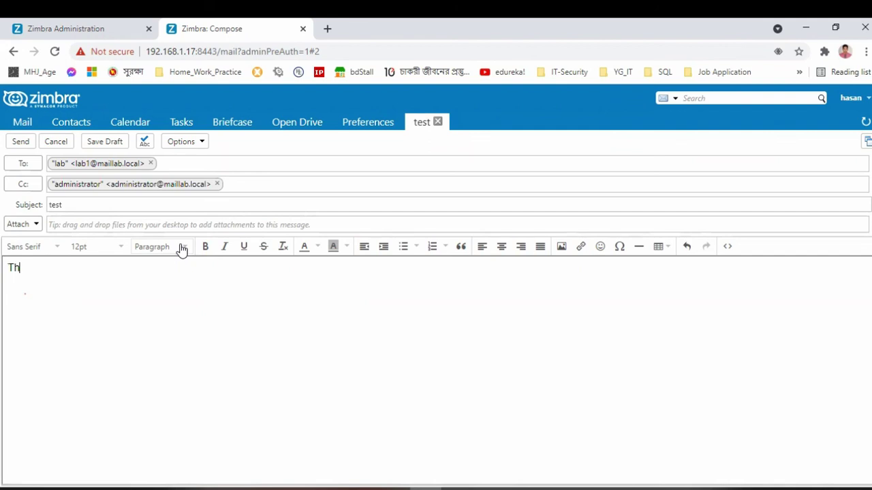
text(is is our first e-mailse)
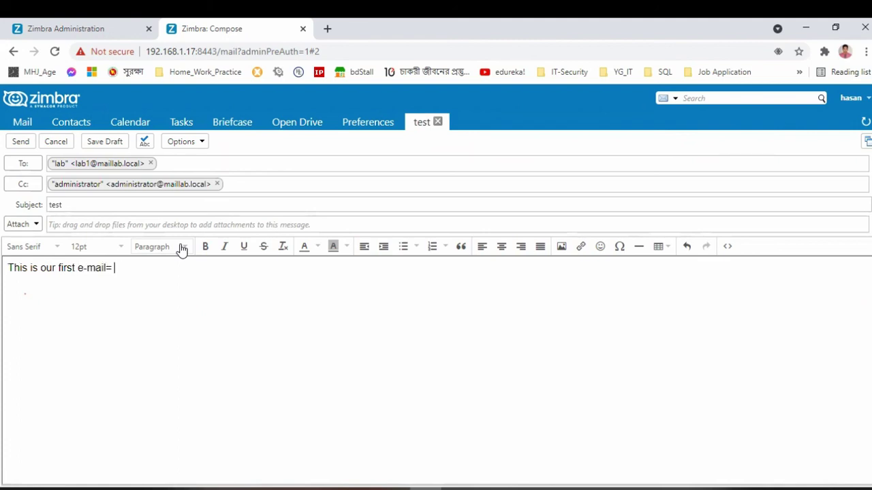
text(serv)
text(er )
text(Thanks.)
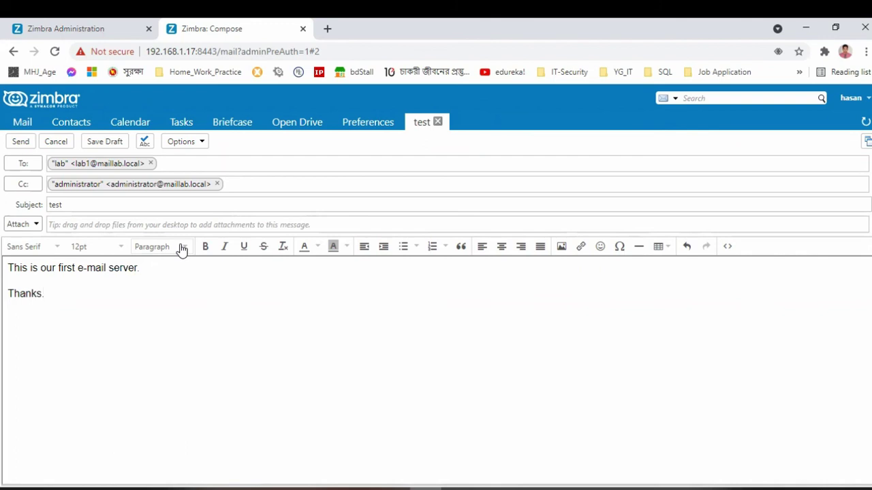
click(21, 141)
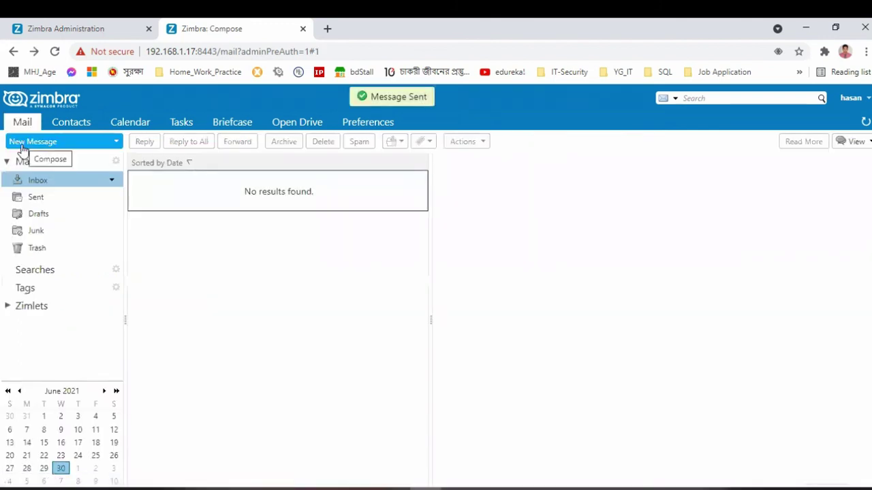
Step: Open the lab account's webmail from the admin console and read the 'test' message
click(113, 26)
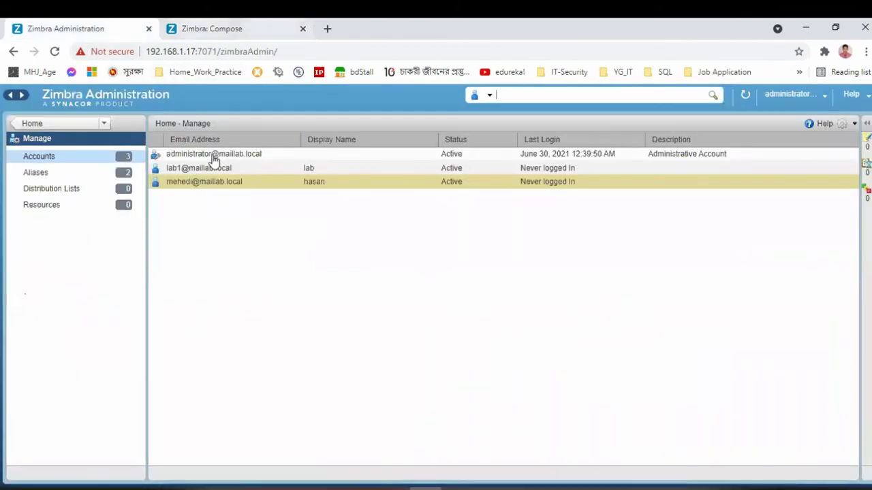
right_click(201, 173)
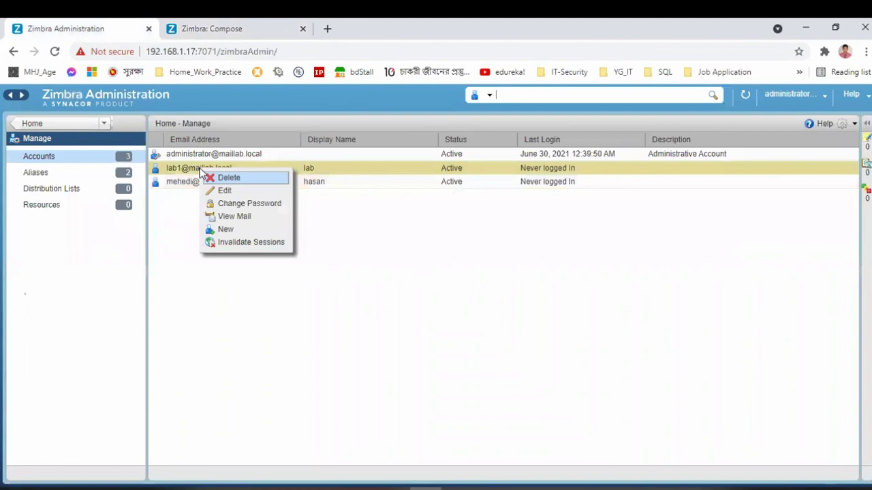
click(232, 216)
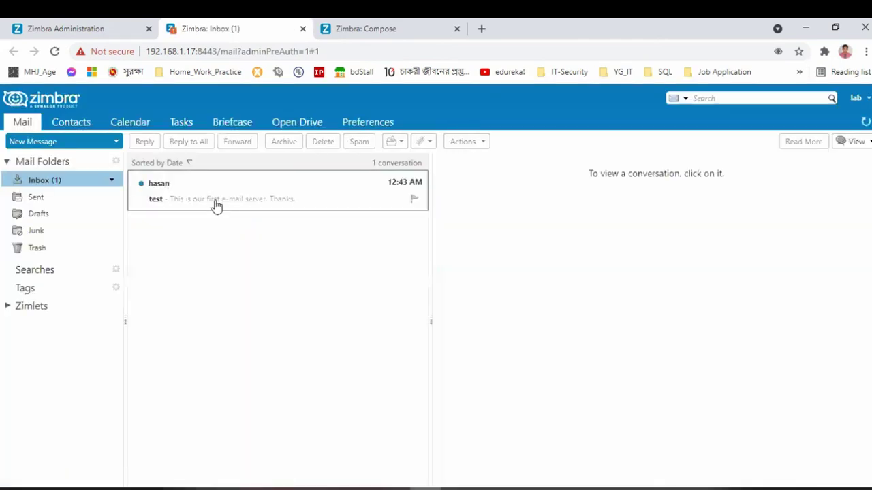
click(213, 194)
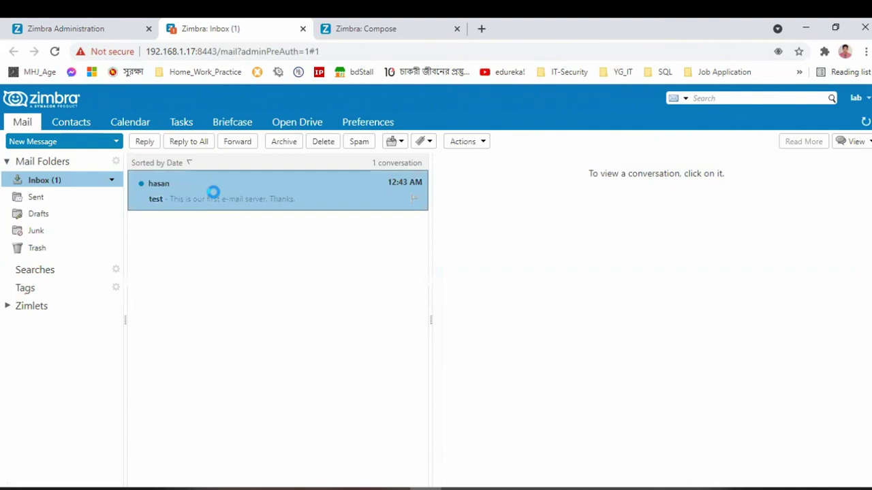